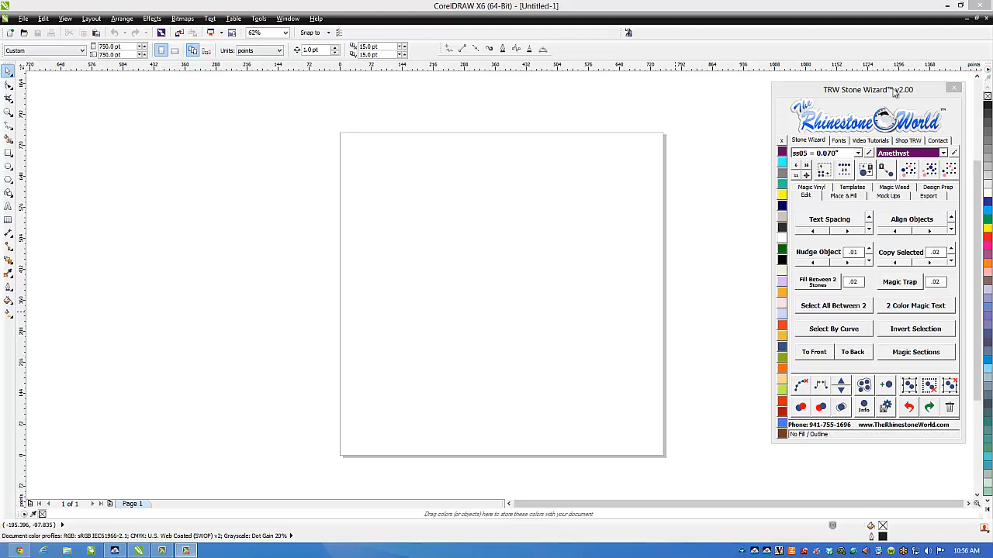
Edit the ss10 stone size to a variance of 0.120 to 0.136 and a fixed size of 0.132
left_click(701, 211)
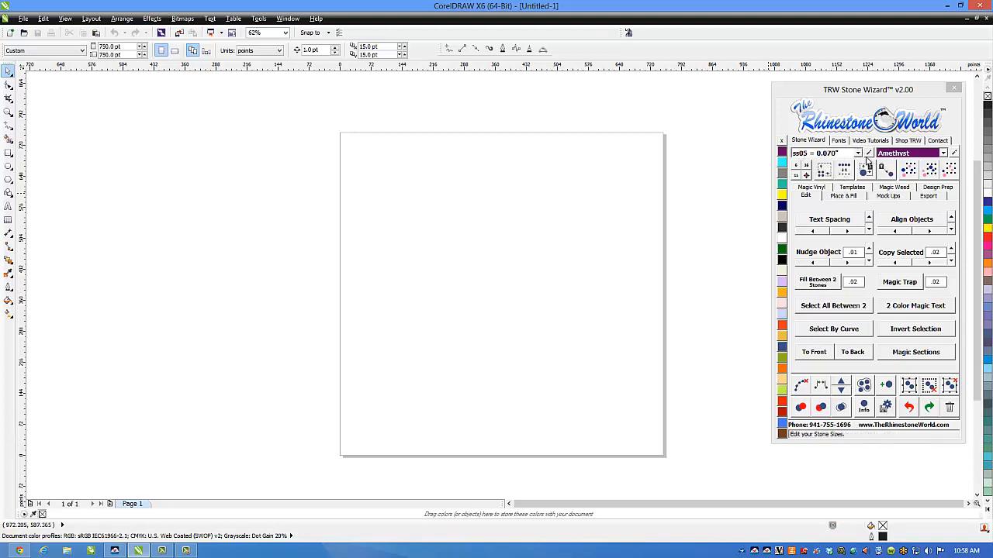
left_click(857, 153)
left_click(835, 185)
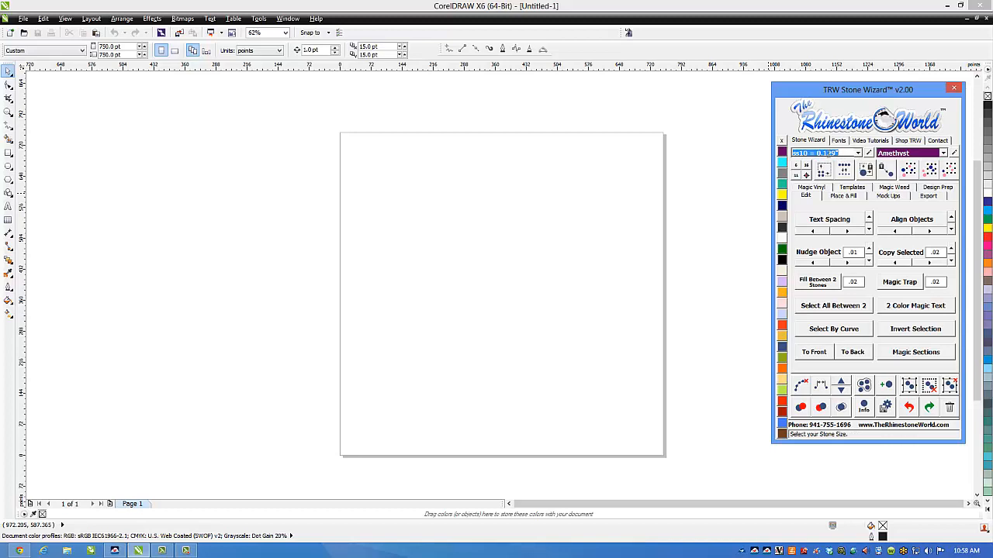
left_click(869, 155)
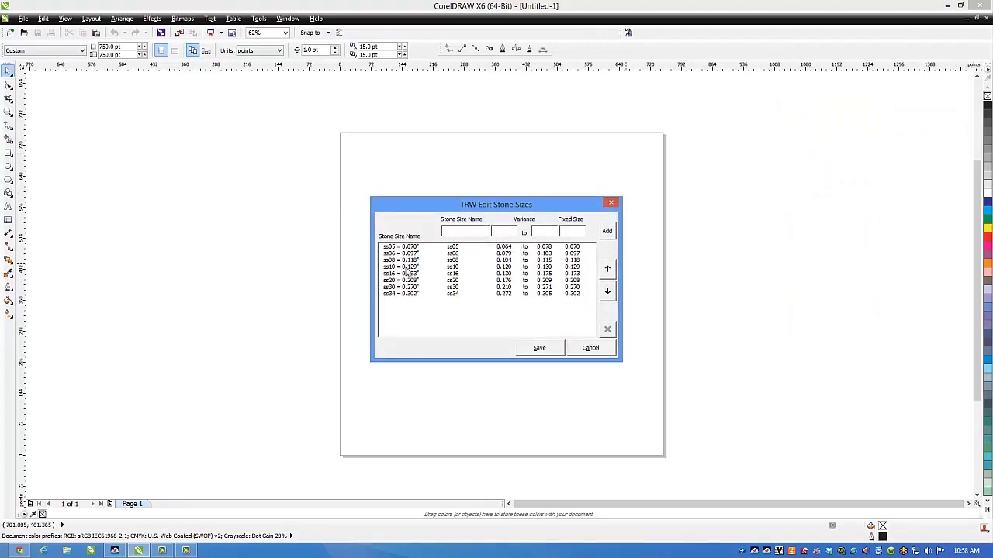
left_click(407, 267)
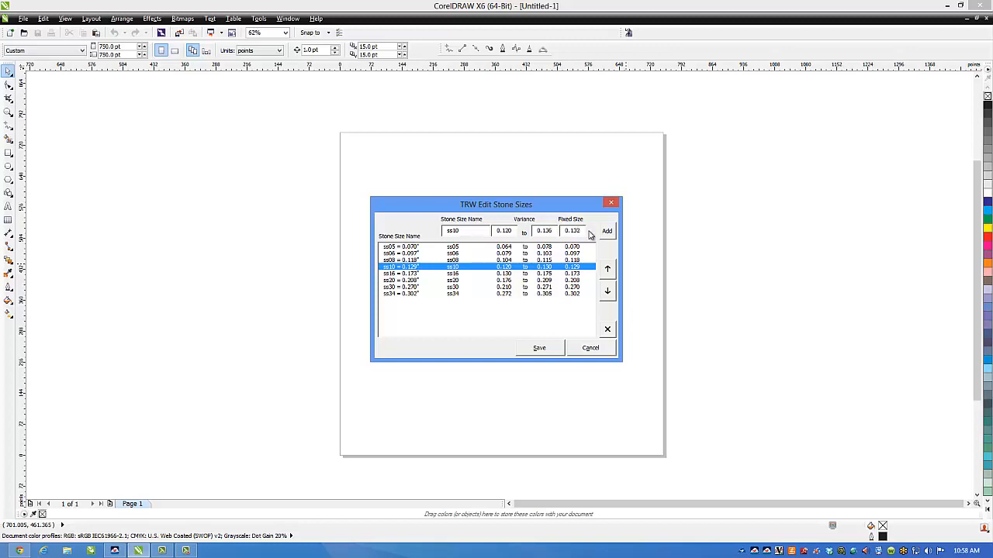
left_click(608, 233)
Set the lower variance limit of the ss16 stone size to 0.137 and save the edited stone sizes
left_click(535, 275)
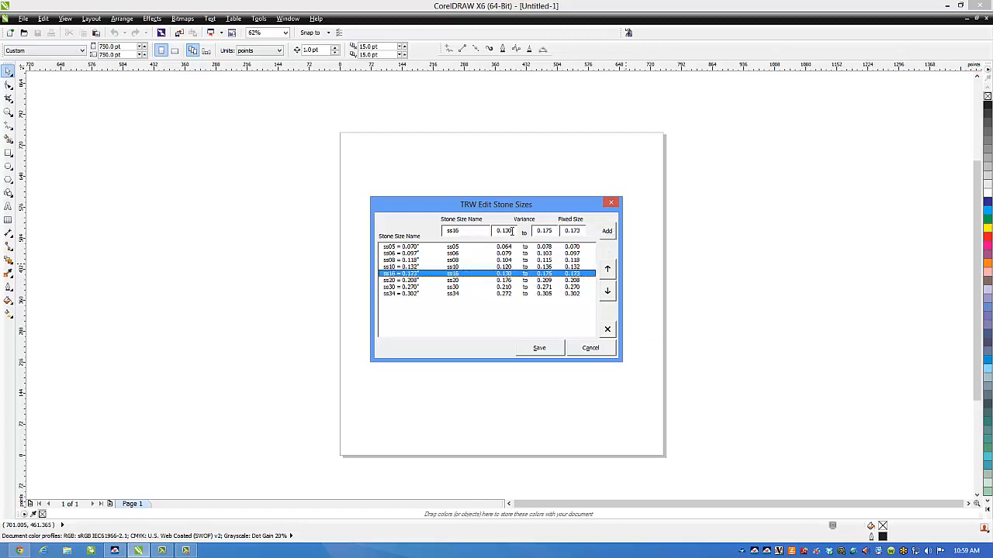
left_click_drag(507, 231, 514, 231)
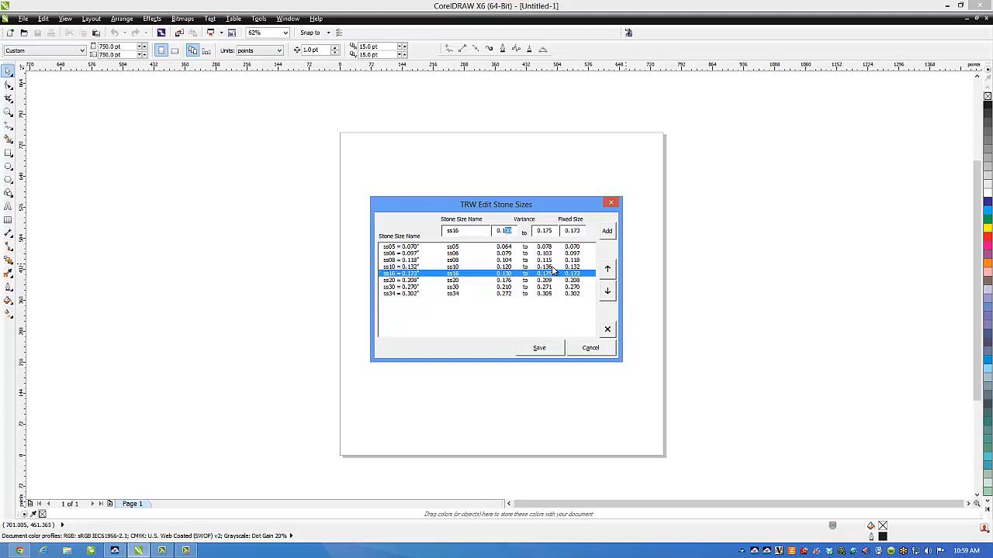
type("37")
left_click(608, 232)
left_click(546, 349)
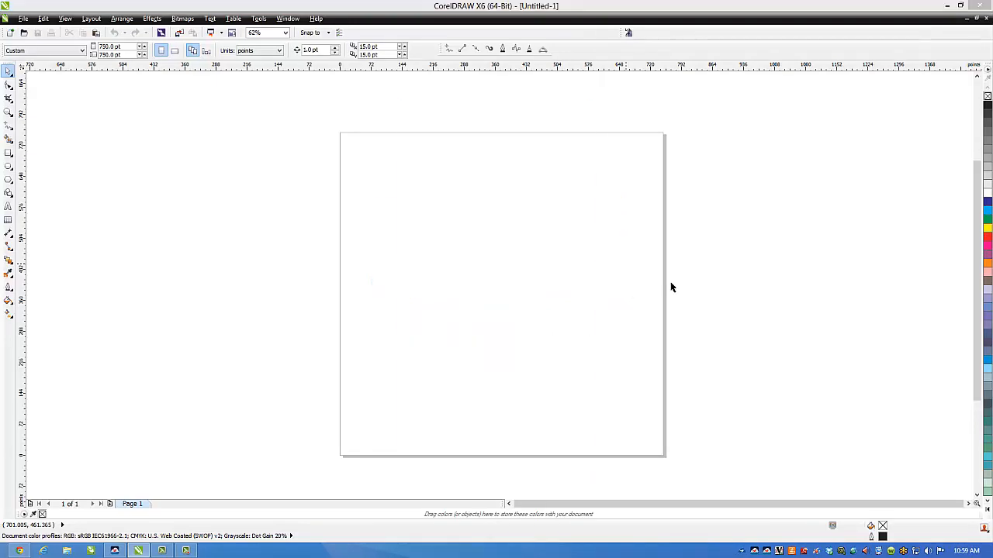
Move the Stone Wizard off the page area and choose the ss10 = 0.132" stone size
left_click_drag(574, 105, 916, 91)
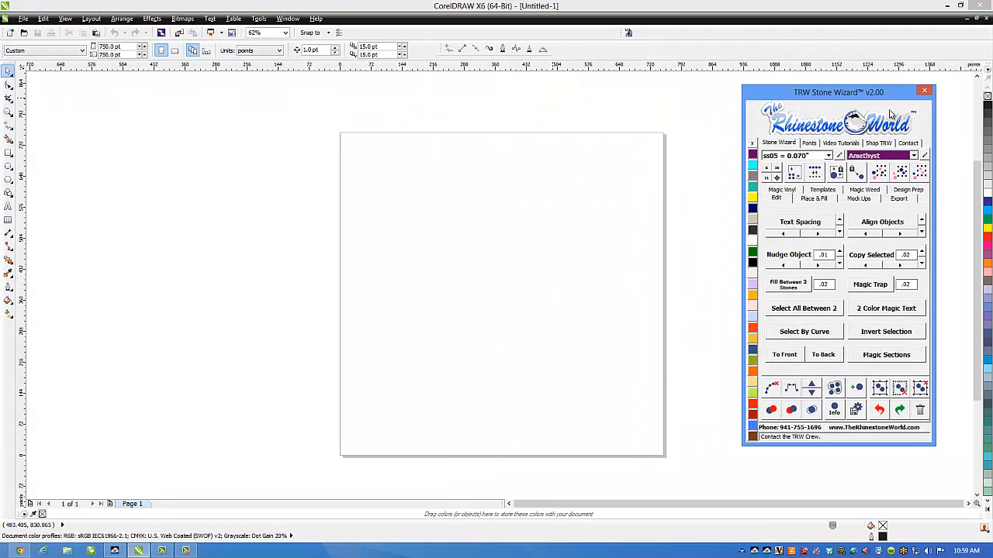
left_click(828, 158)
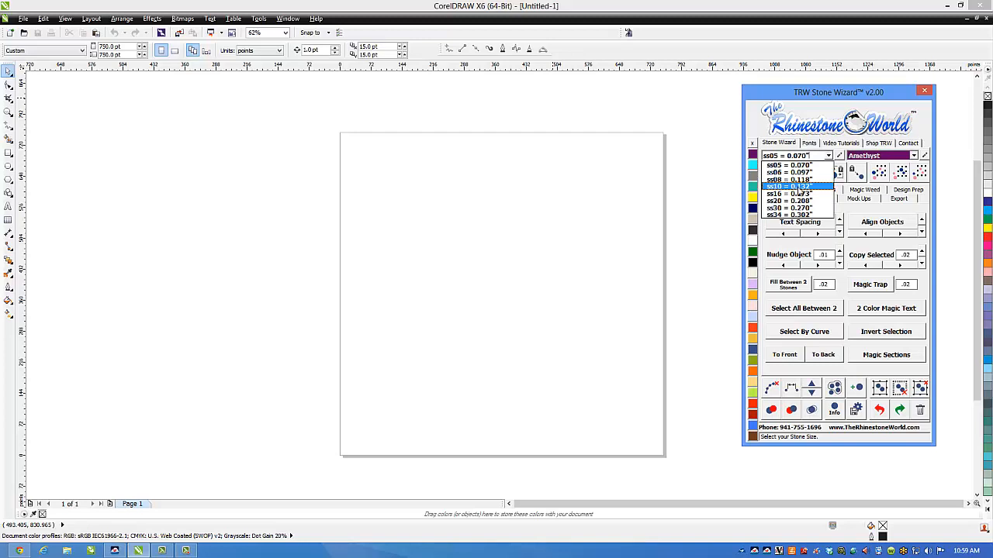
left_click(805, 192)
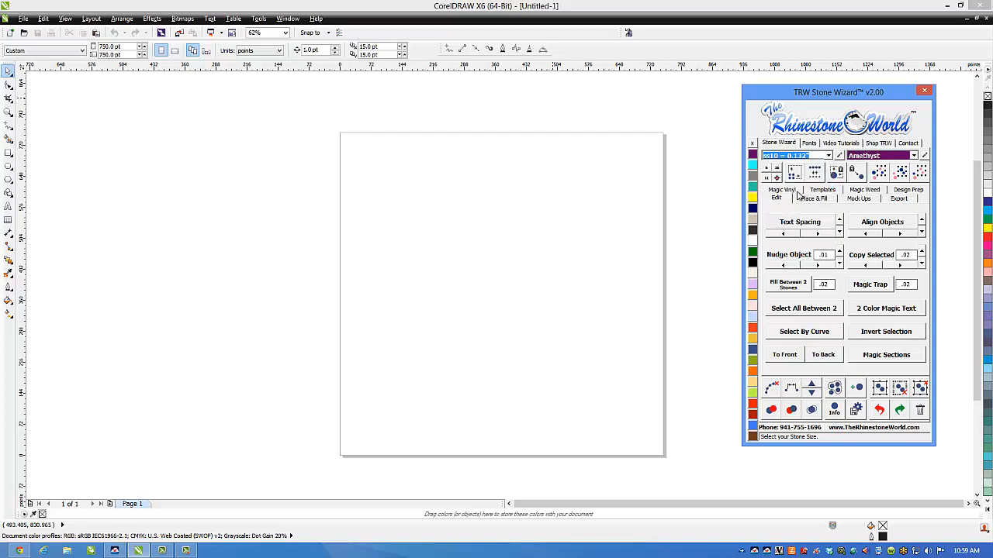
Draw a rectangle about 98 by 85 pt on the page and add ss10 stones along its path with Corner Detect on
left_click(9, 153)
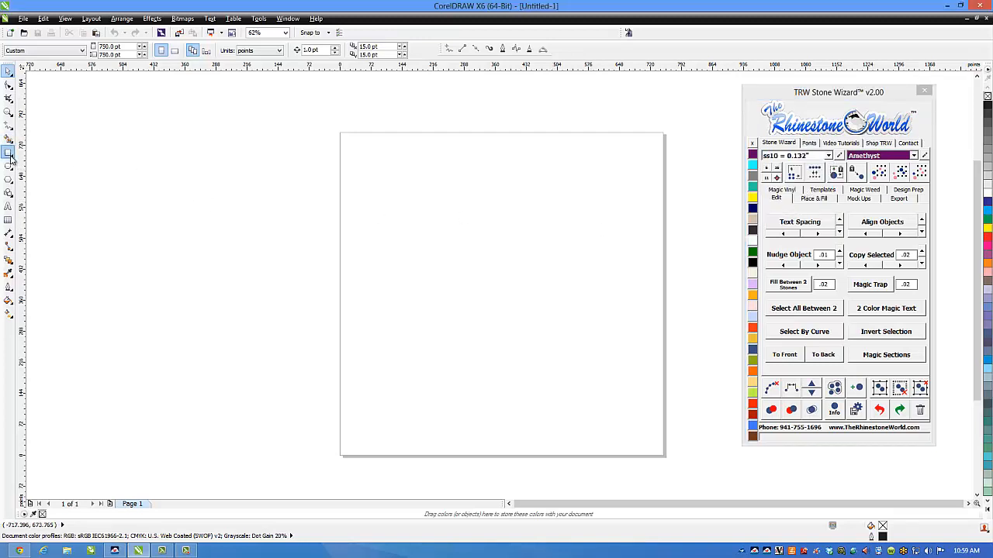
left_click_drag(461, 226, 507, 269)
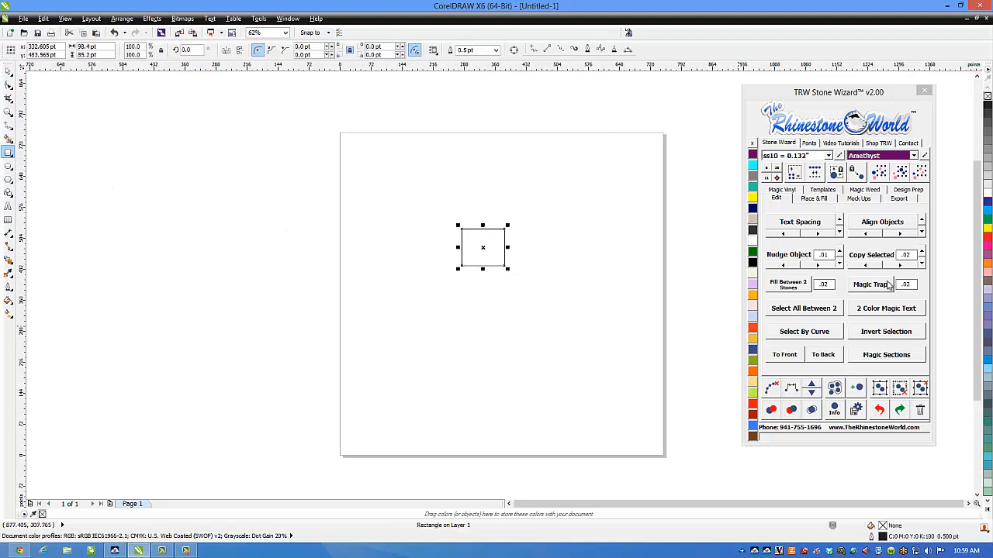
left_click(810, 199)
left_click(814, 262)
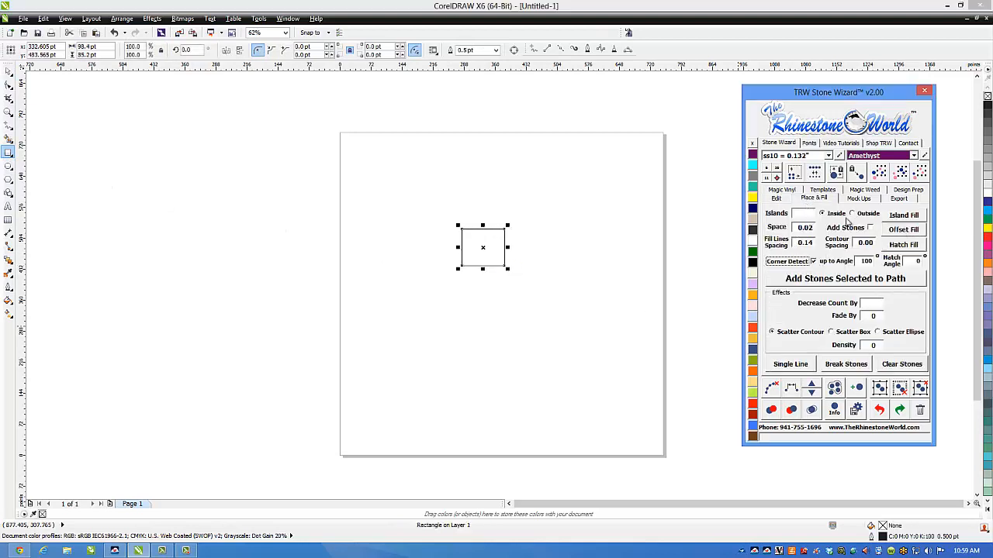
left_click(844, 279)
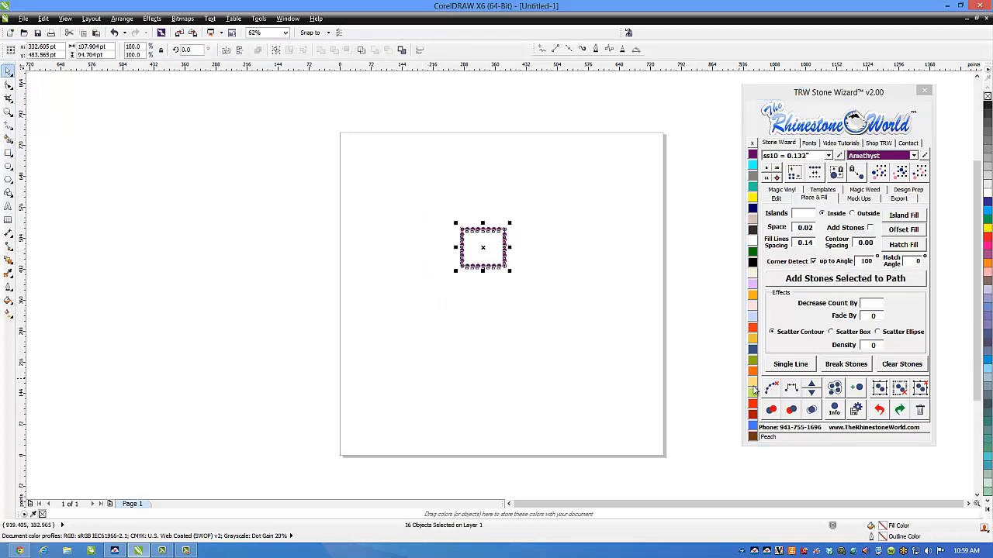
Switch the ruler units to inches with one of the placed stones selected to check its size
scroll(496, 232, "up", 4)
left_click(494, 236)
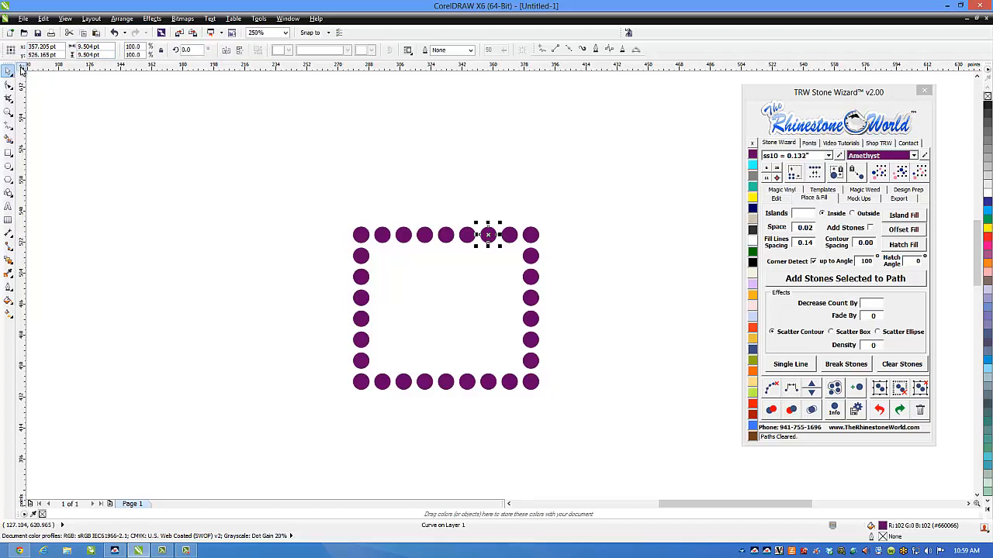
right_click(19, 70)
left_click(54, 85)
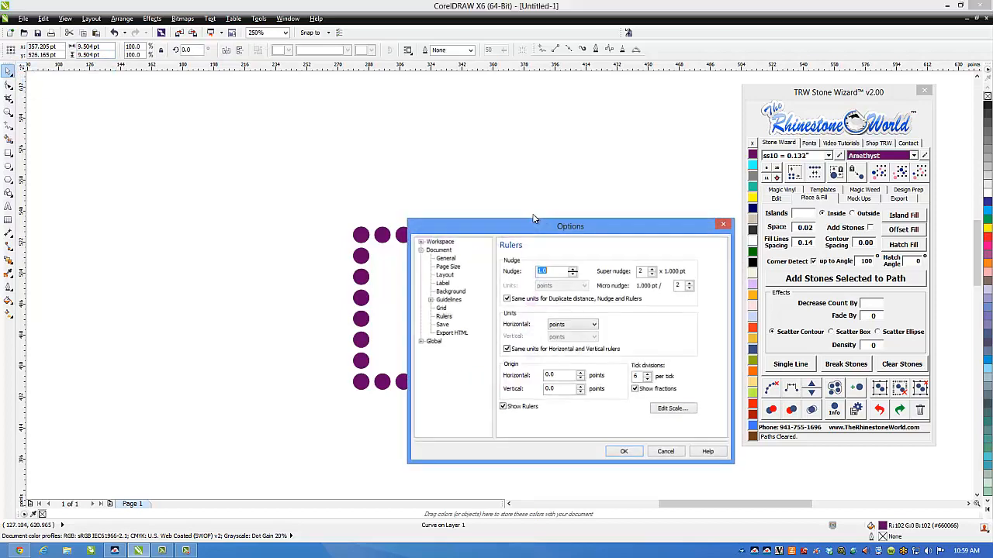
left_click(583, 326)
left_click(577, 334)
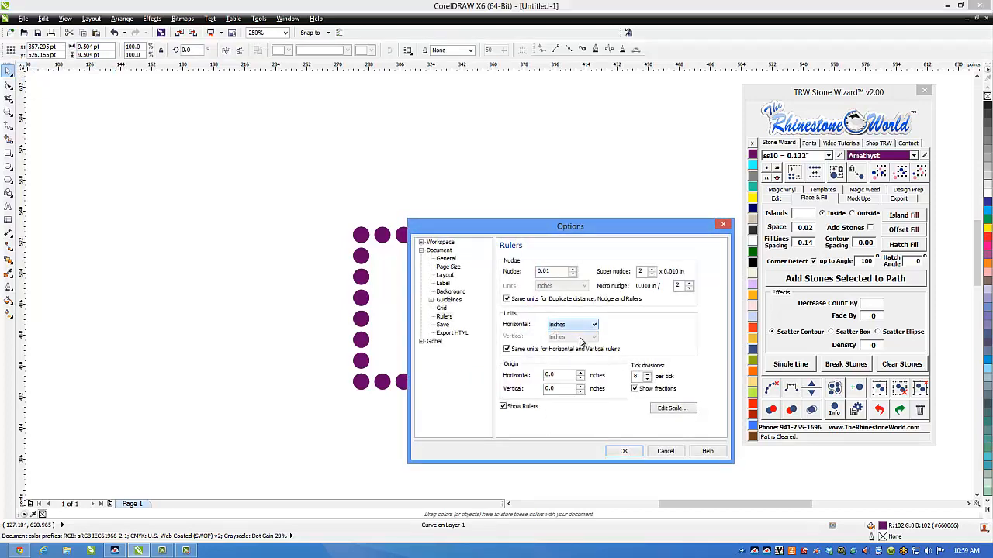
left_click(624, 451)
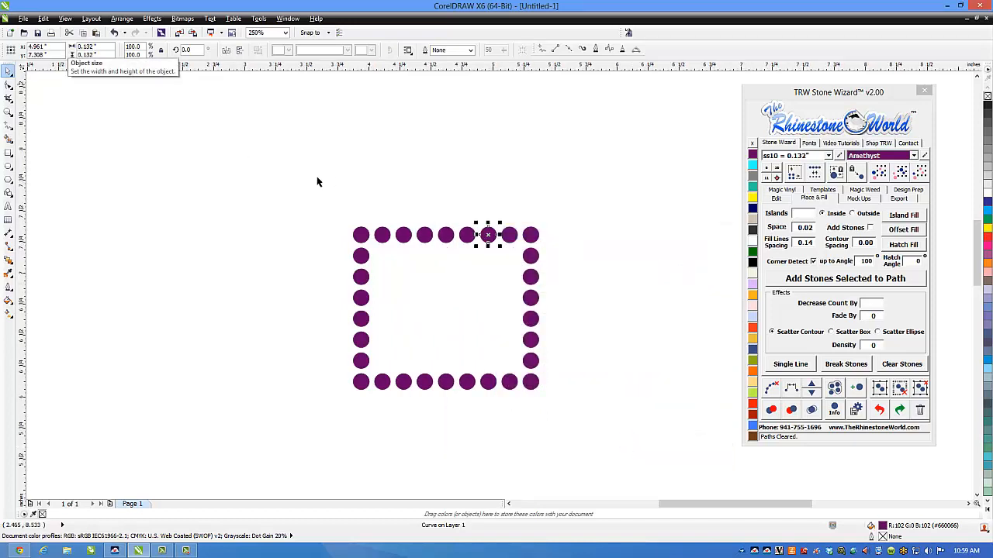
left_click(469, 267)
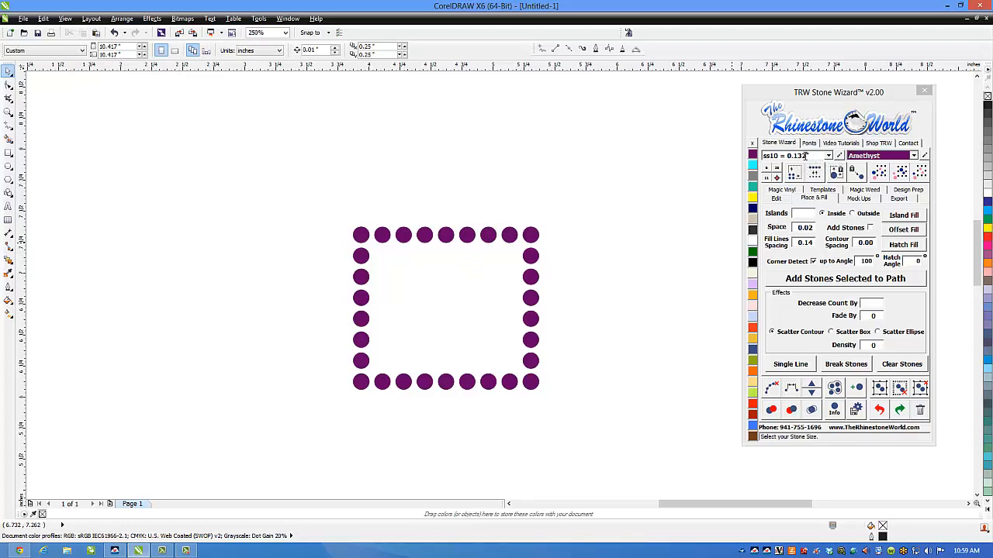
Save the Stone Wizard settings and restart the wizard, placing it beside the stone rectangle
left_click(857, 410)
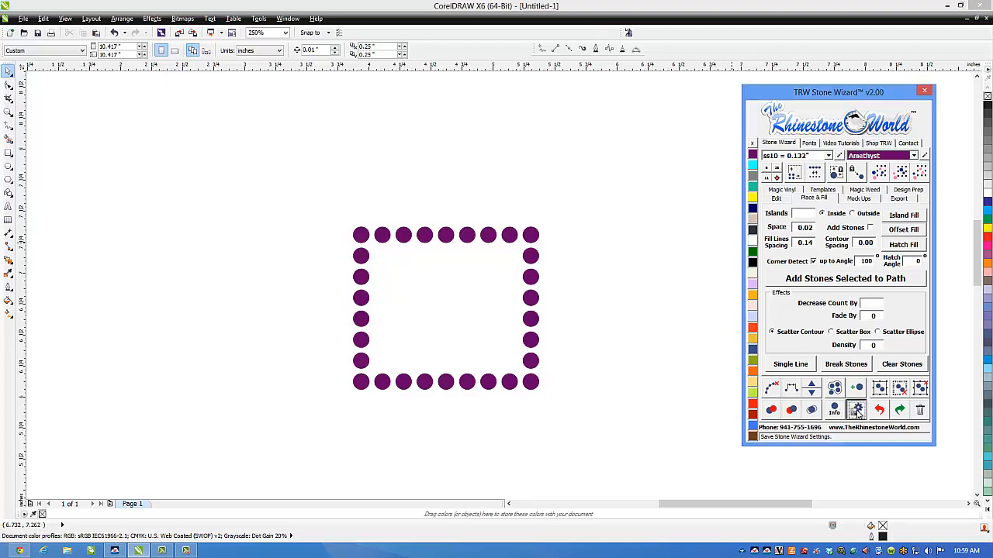
left_click(925, 93)
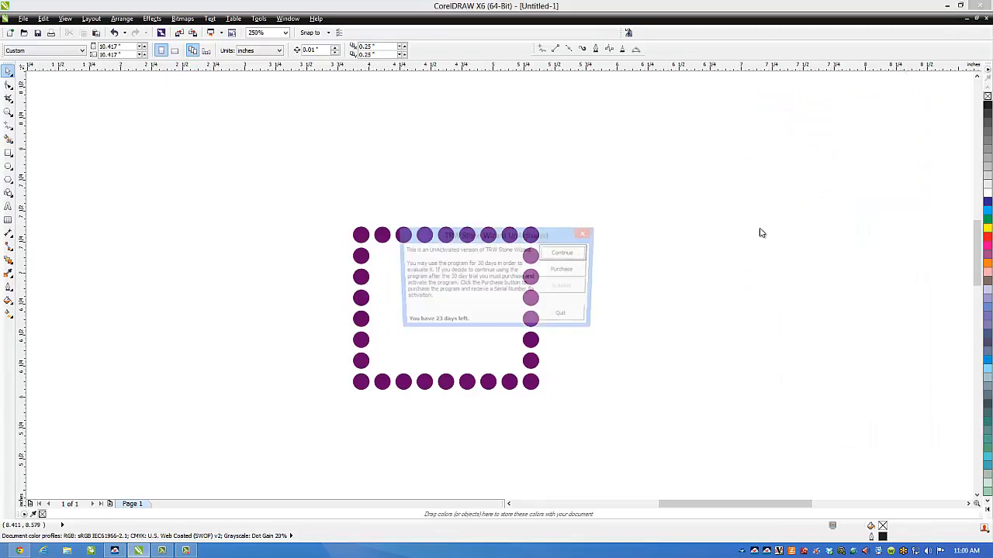
left_click(553, 254)
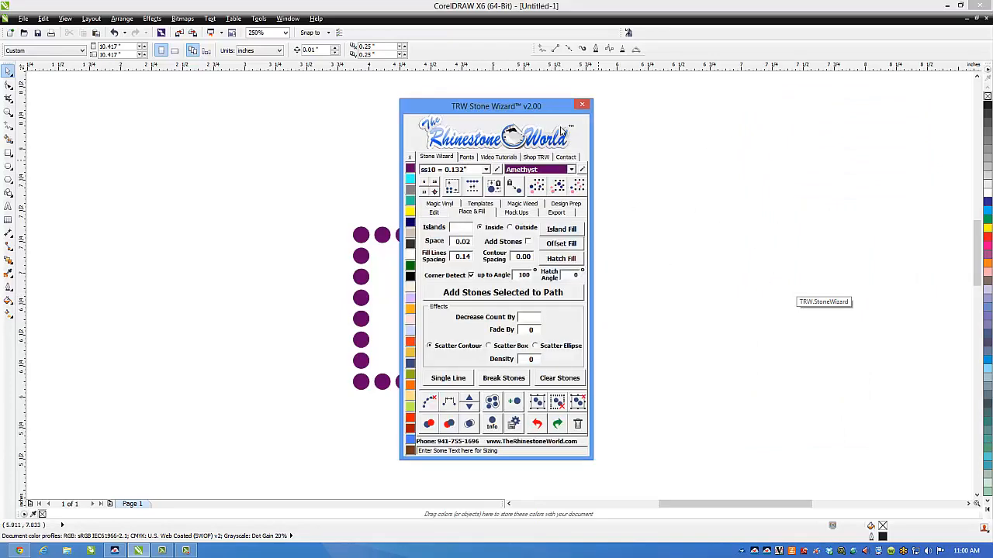
left_click_drag(547, 109, 876, 91)
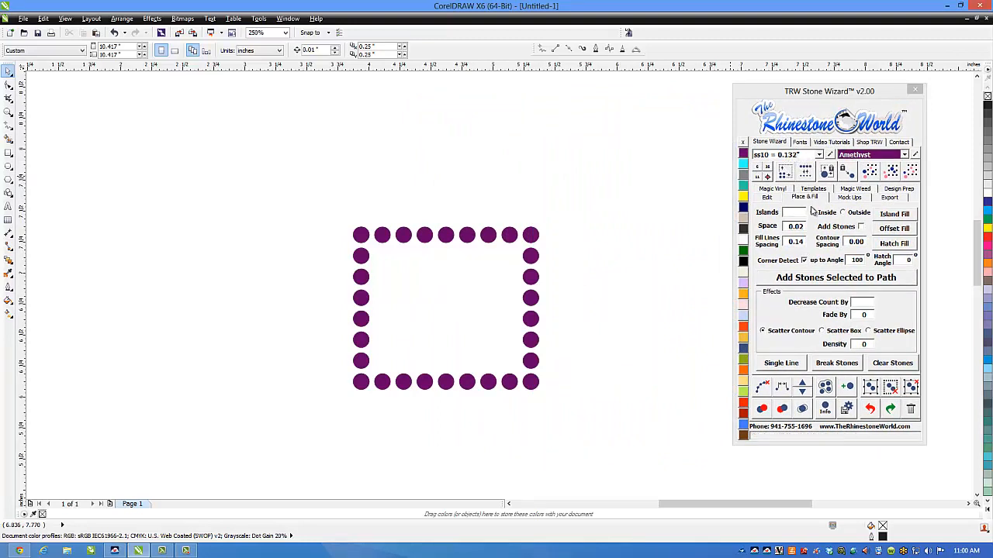
Set the stone spacing to 0.03, turn off Corner Detect, and save the wizard settings
left_click(819, 156)
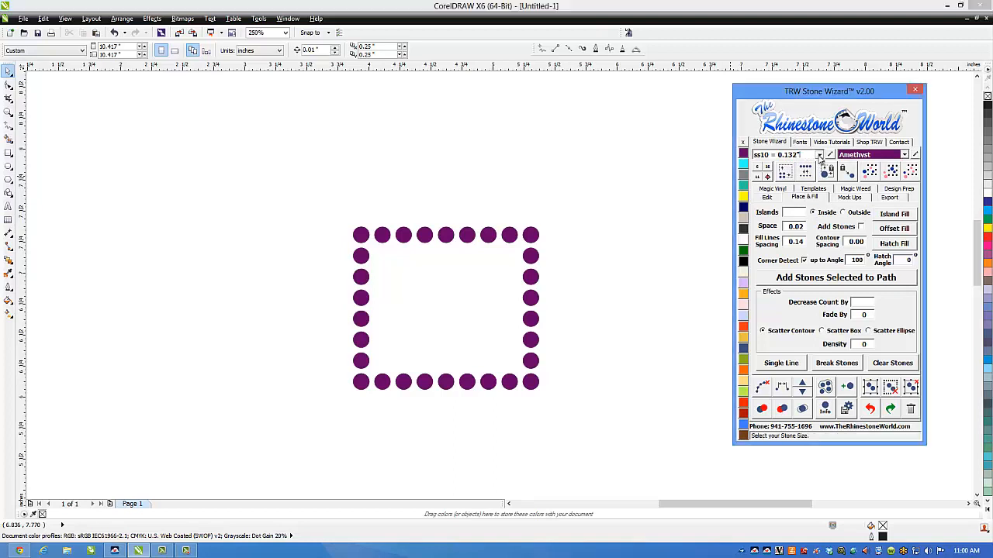
left_click(782, 187)
type("3")
left_click(805, 262)
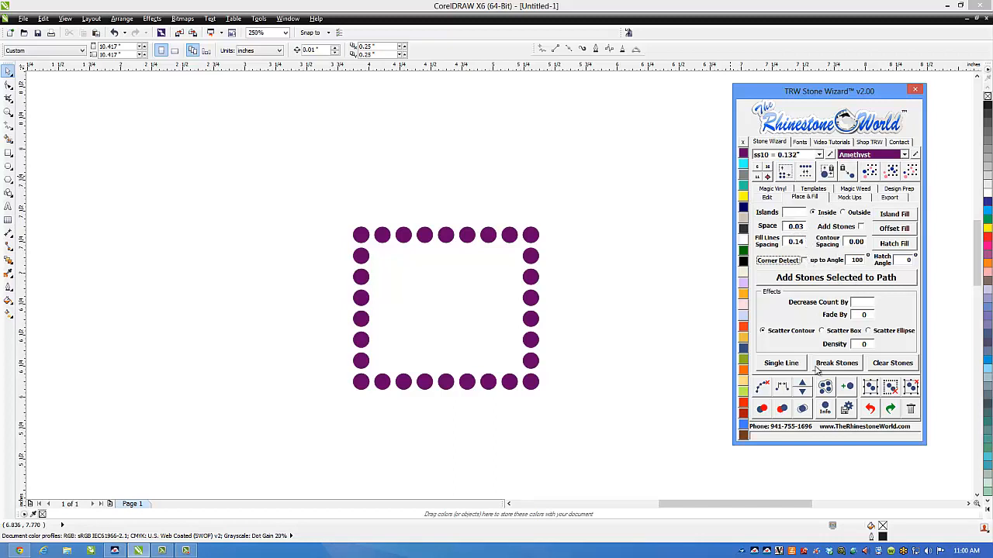
left_click(848, 411)
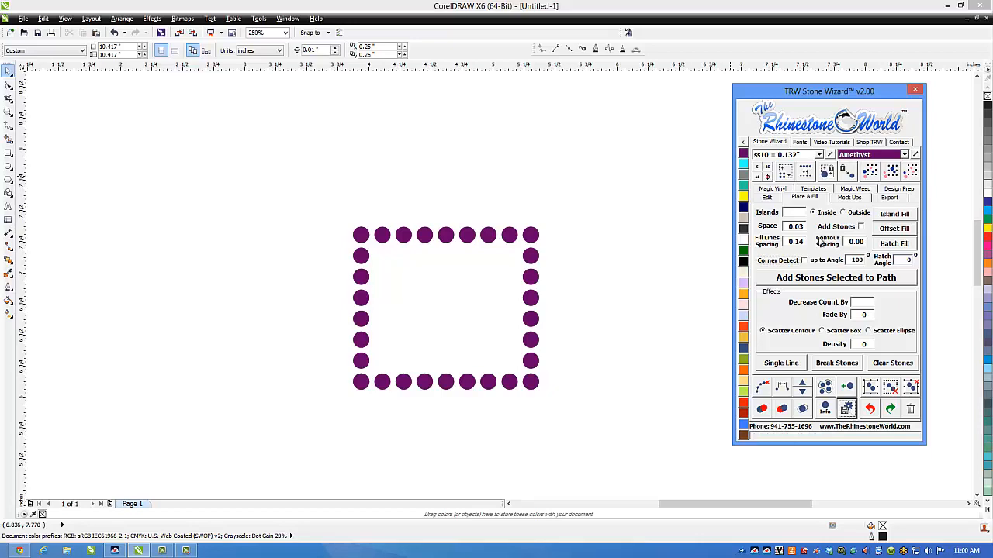
Close and reopen the Stone Wizard beside the design to check the saved spacing and Corner Detect settings
left_click(915, 89)
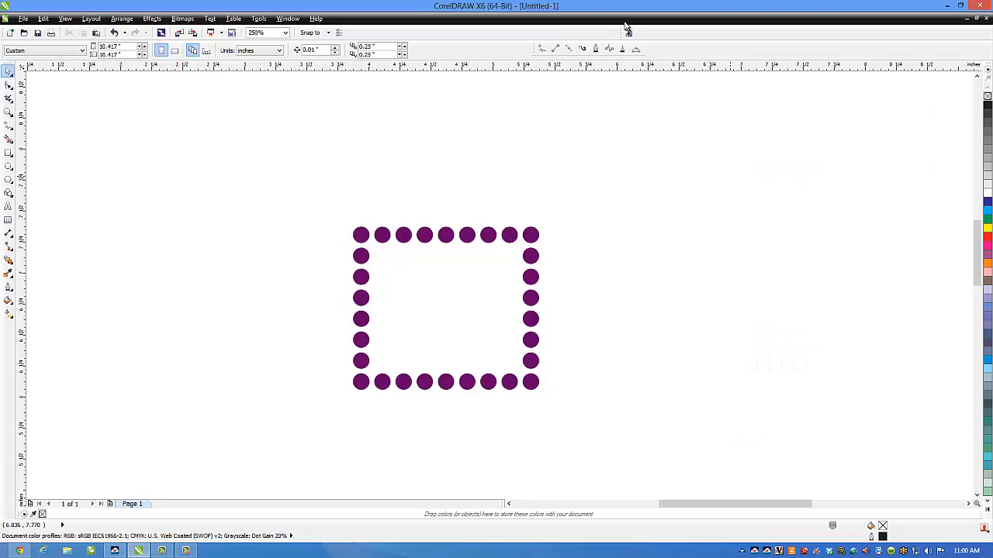
left_click(628, 34)
left_click(562, 253)
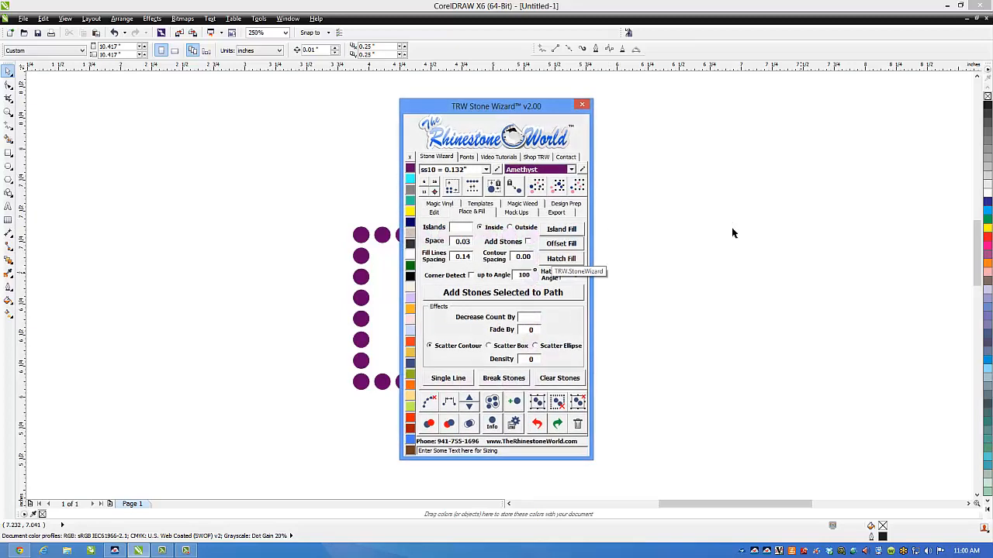
left_click_drag(558, 105, 890, 101)
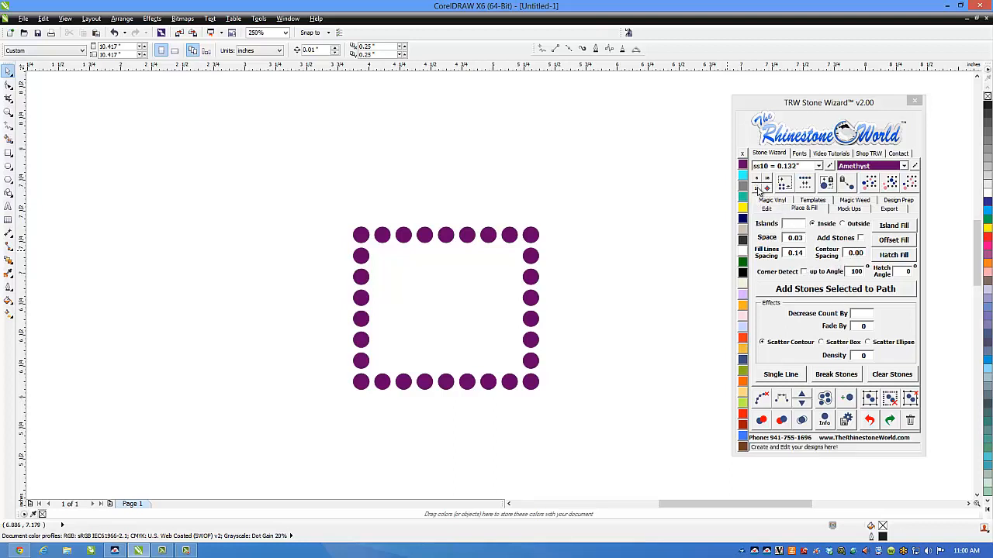
Change the caption of the ss10 = 0.132" quick-set button to 10 and save it
left_click(758, 190)
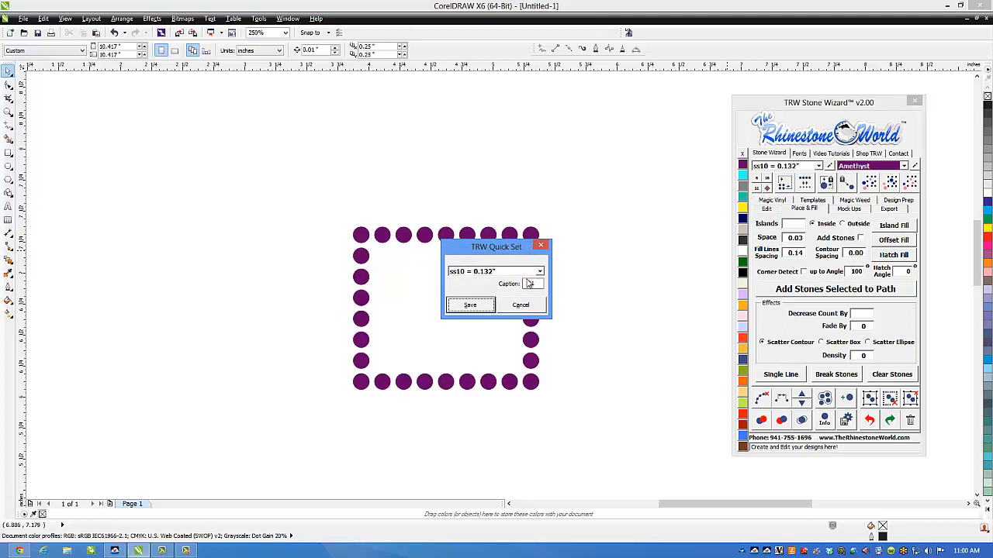
left_click(532, 284)
left_click(471, 304)
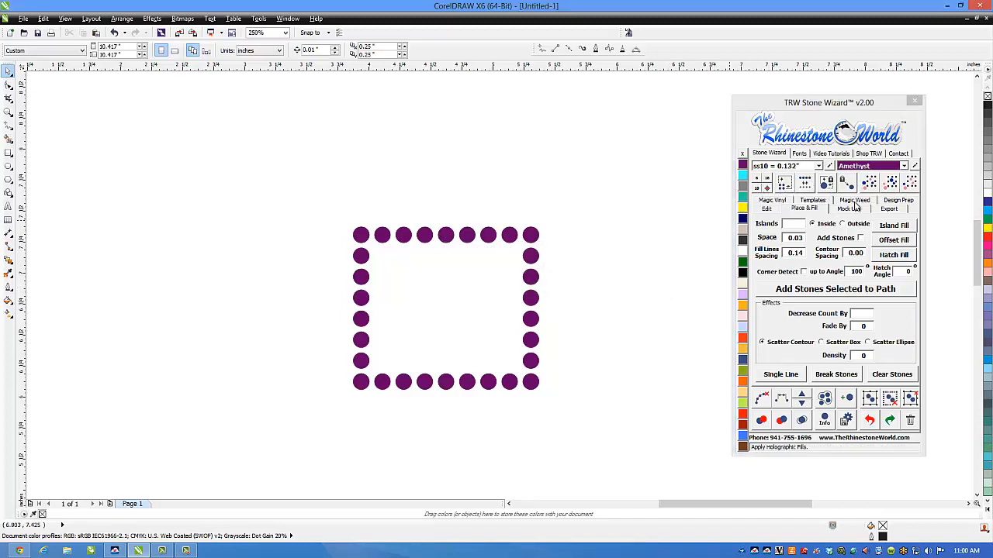
Enable Add Logo, Add Watermark and Simulate Stones in the mock-up options and save the wizard settings
left_click(850, 210)
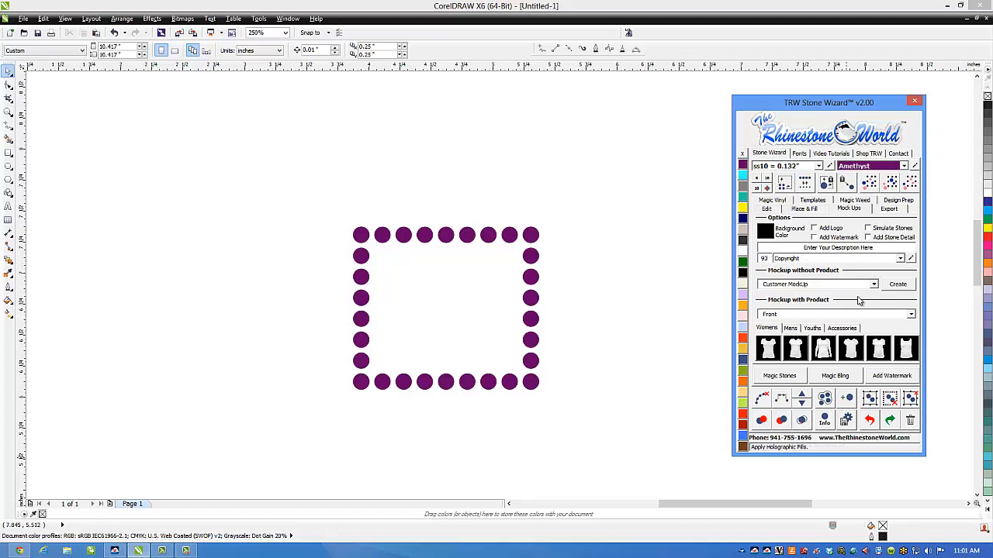
left_click(839, 260)
left_click(839, 265)
left_click(844, 421)
left_click(816, 232)
left_click(815, 229)
left_click(814, 237)
left_click(869, 228)
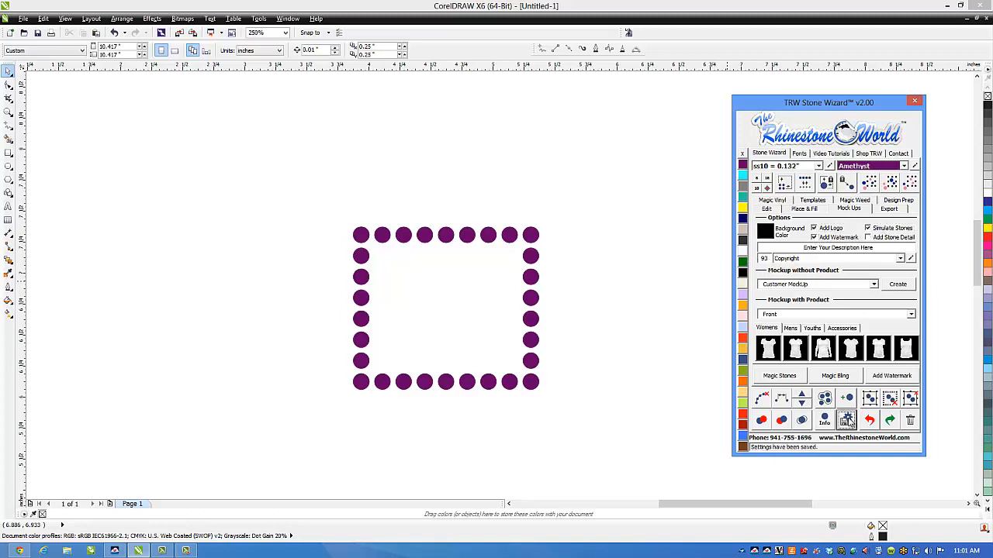
Restart the Stone Wizard to check the saved mock-up options
left_click(917, 101)
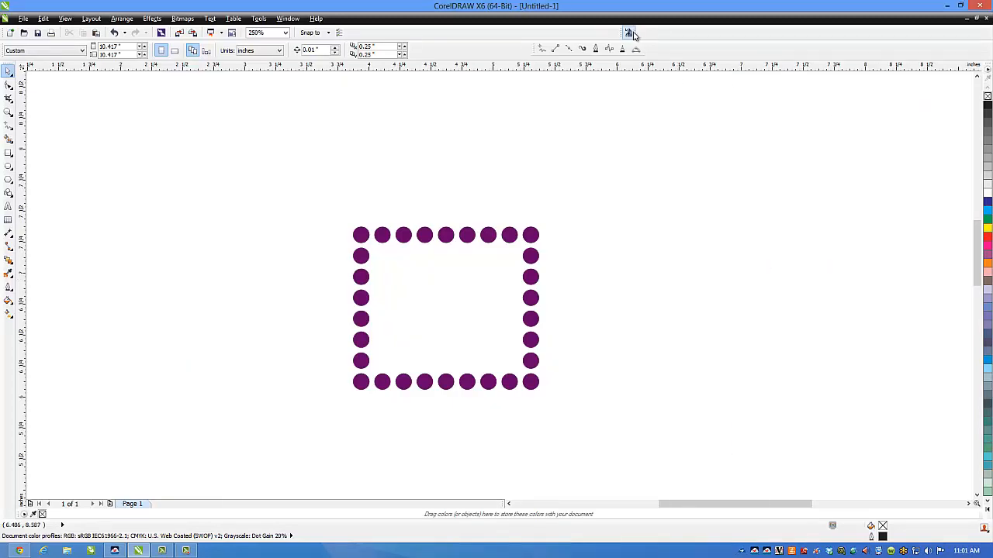
left_click(629, 33)
left_click(573, 254)
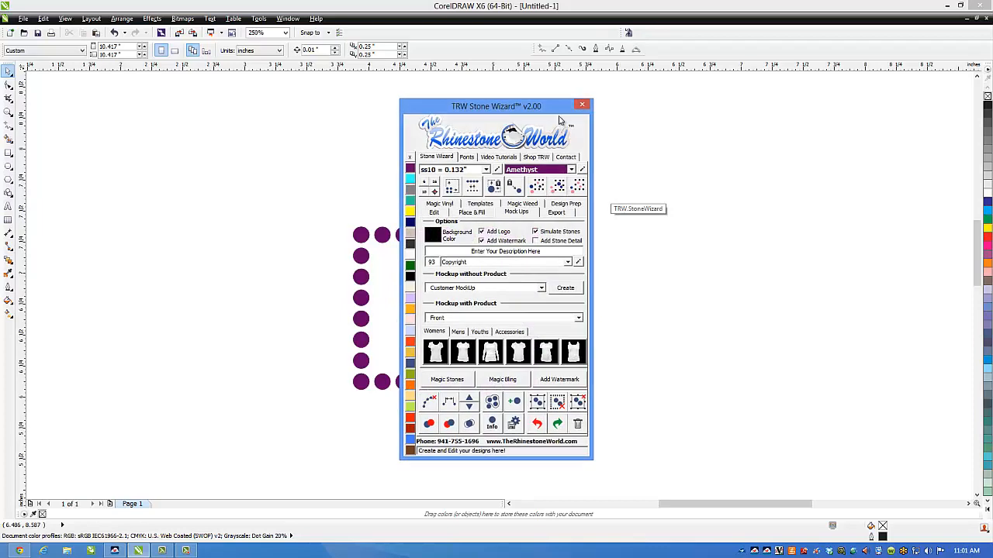
Place the Stone Wizard clear of the stone design and review its template, editing, mock-up and Magic Weed options
left_click_drag(557, 110, 876, 111)
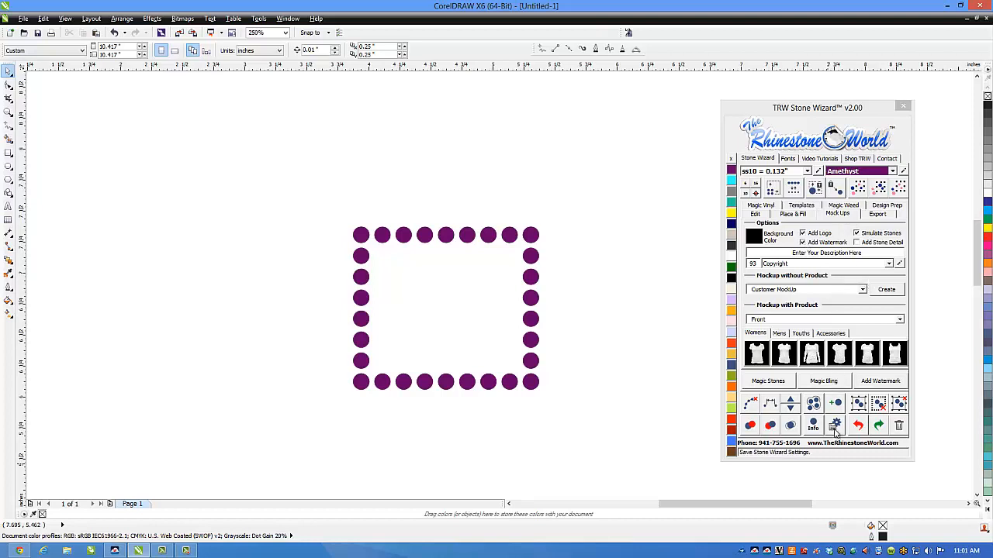
left_click(799, 207)
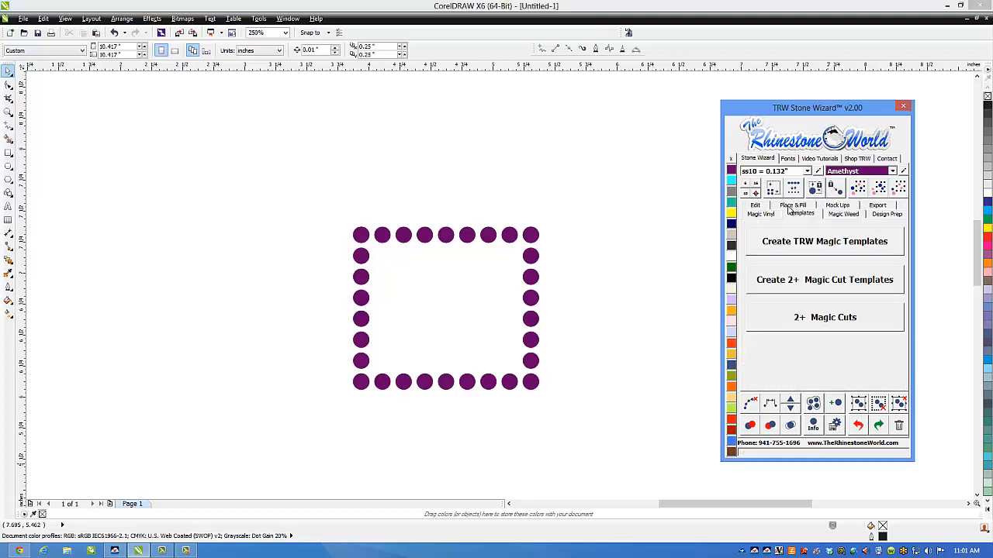
left_click(758, 205)
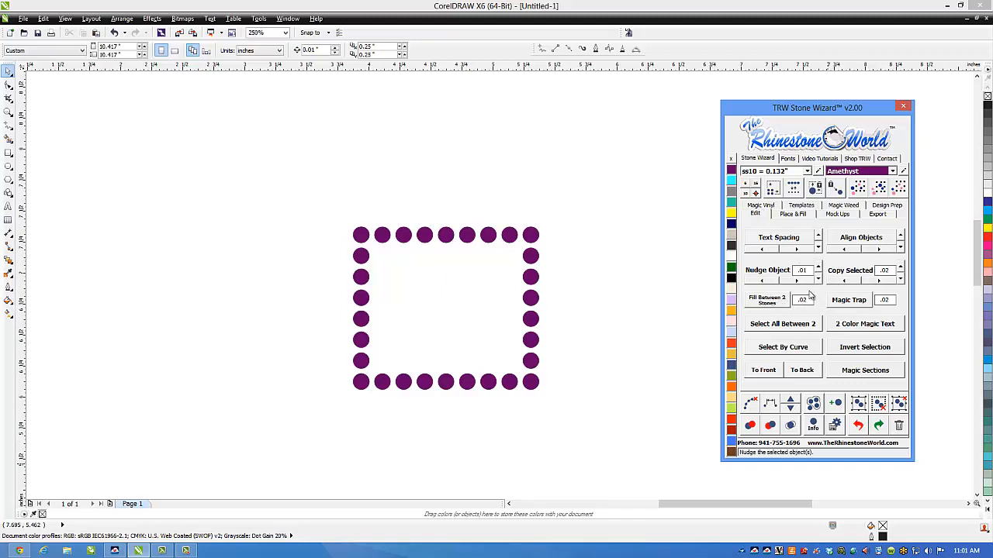
left_click(830, 217)
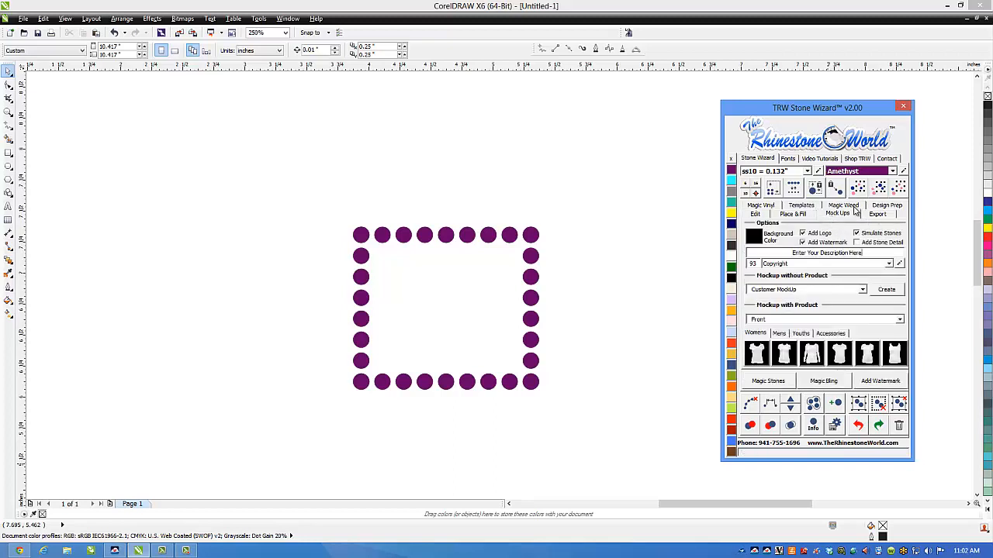
left_click(854, 208)
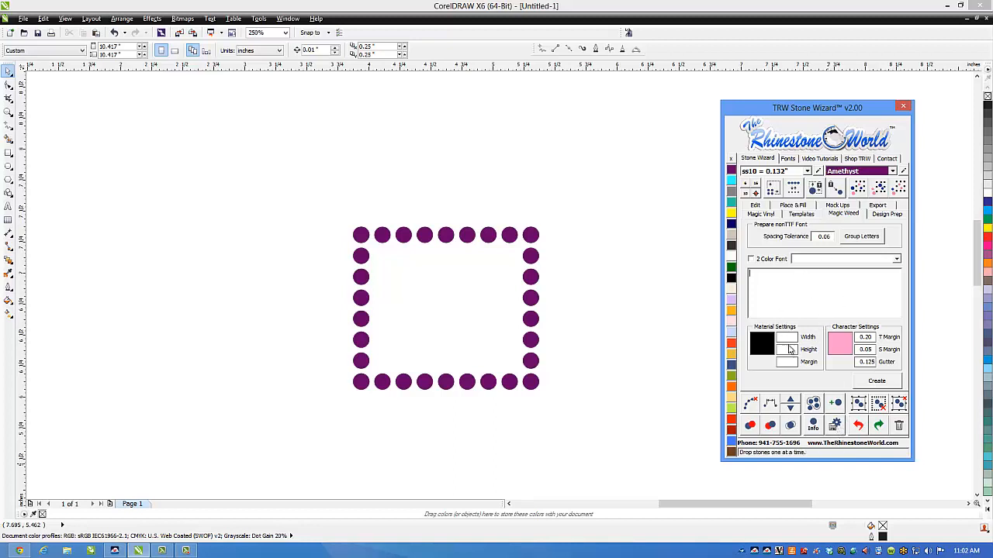
left_click(672, 279)
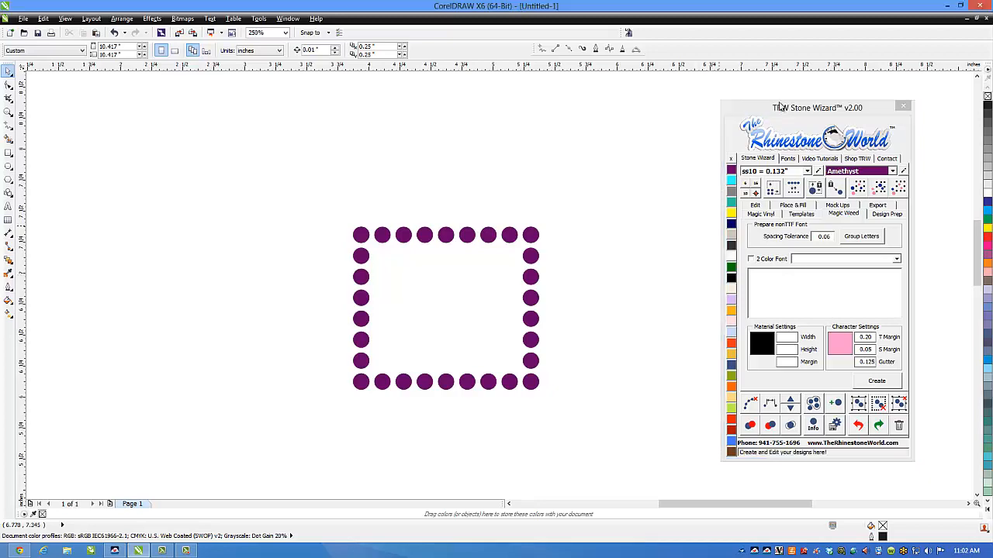
left_click_drag(781, 110, 800, 104)
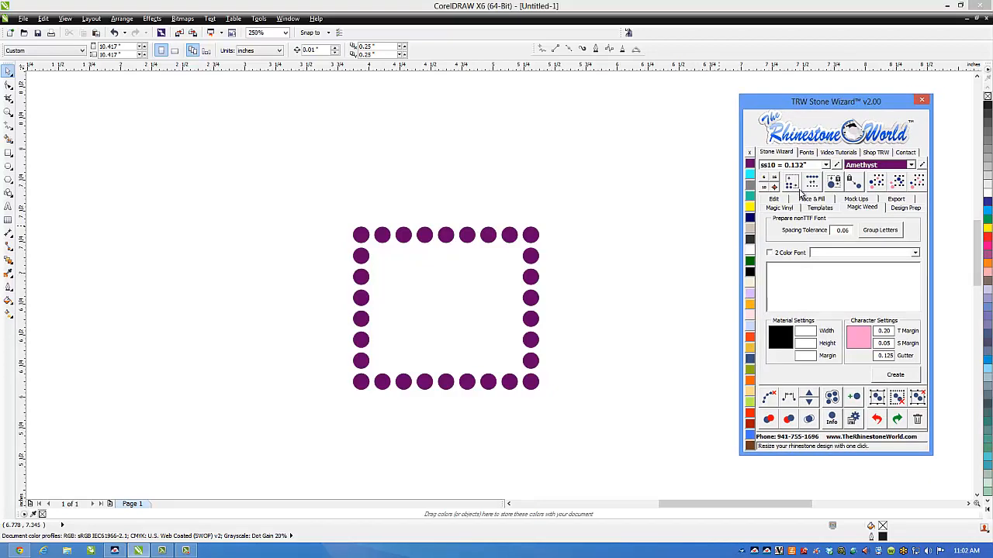